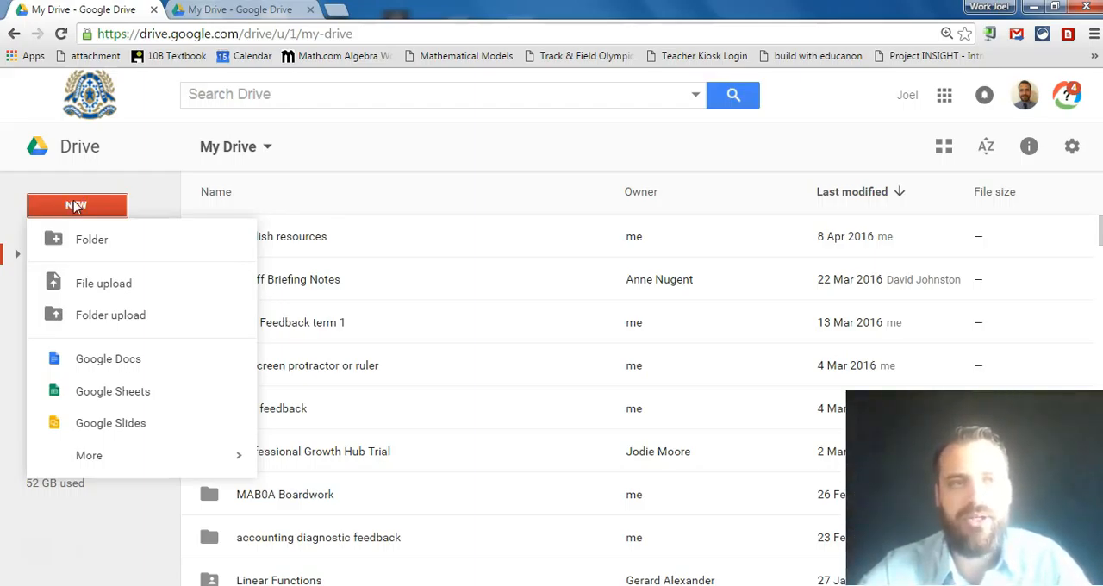
- Create a new Google Form and set its title to "Example form"
mouse_move(92, 462)
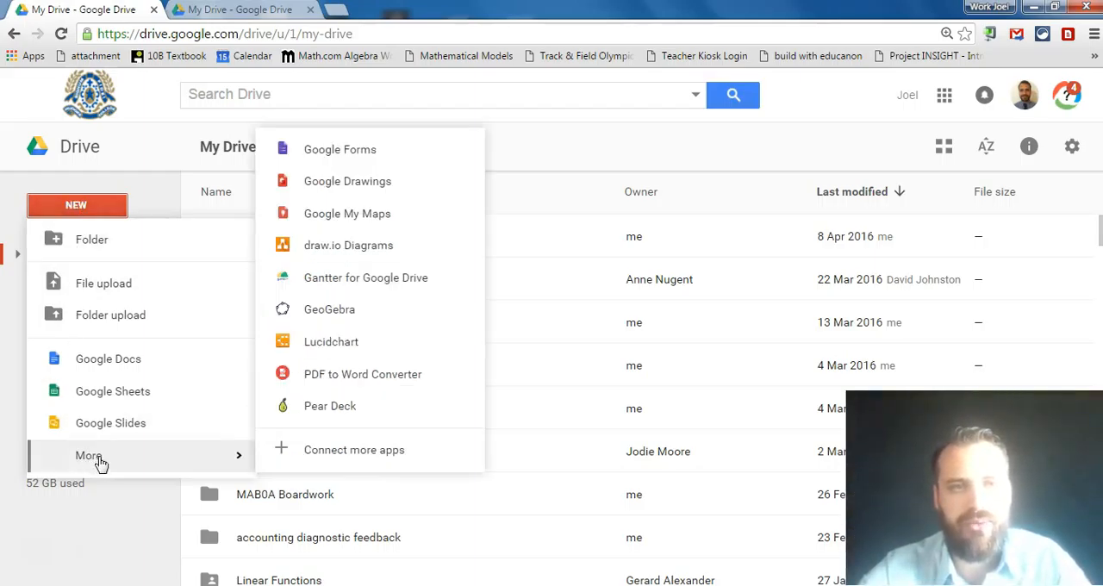
left_click(330, 155)
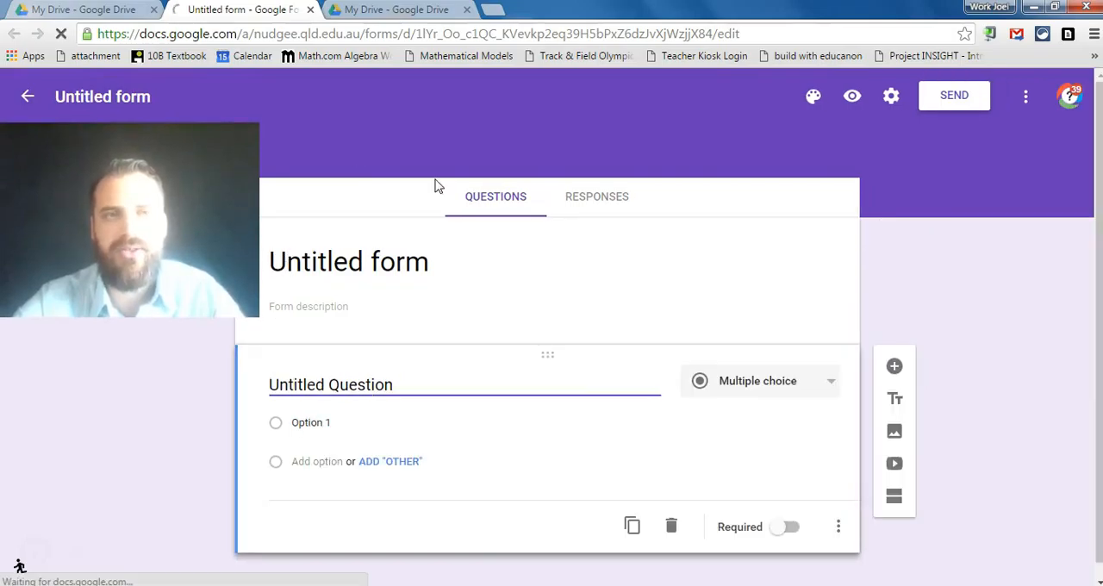
left_click(392, 262)
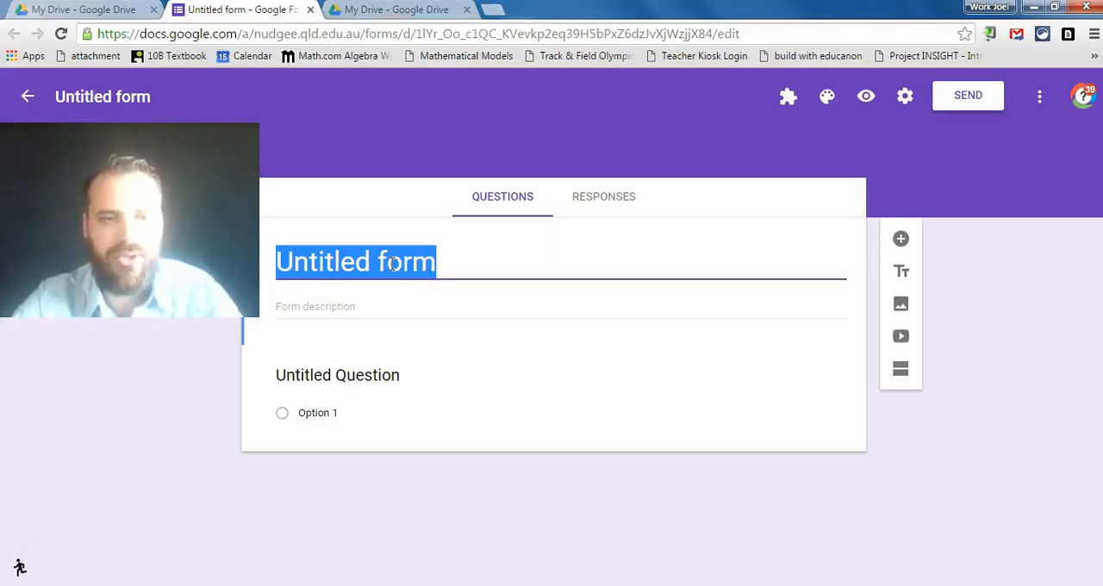
type("Example form")
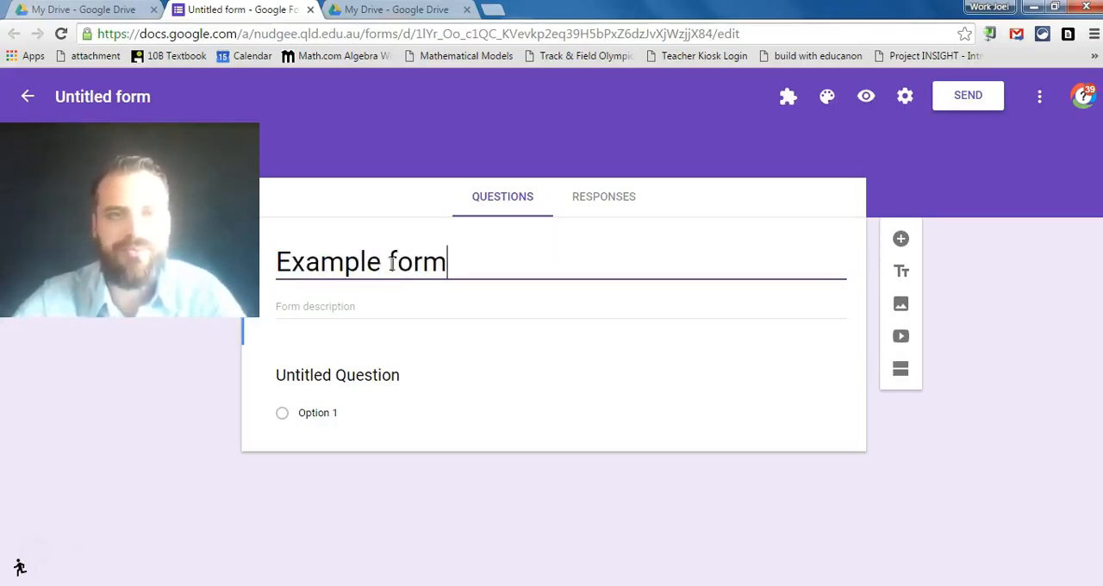
left_click(388, 312)
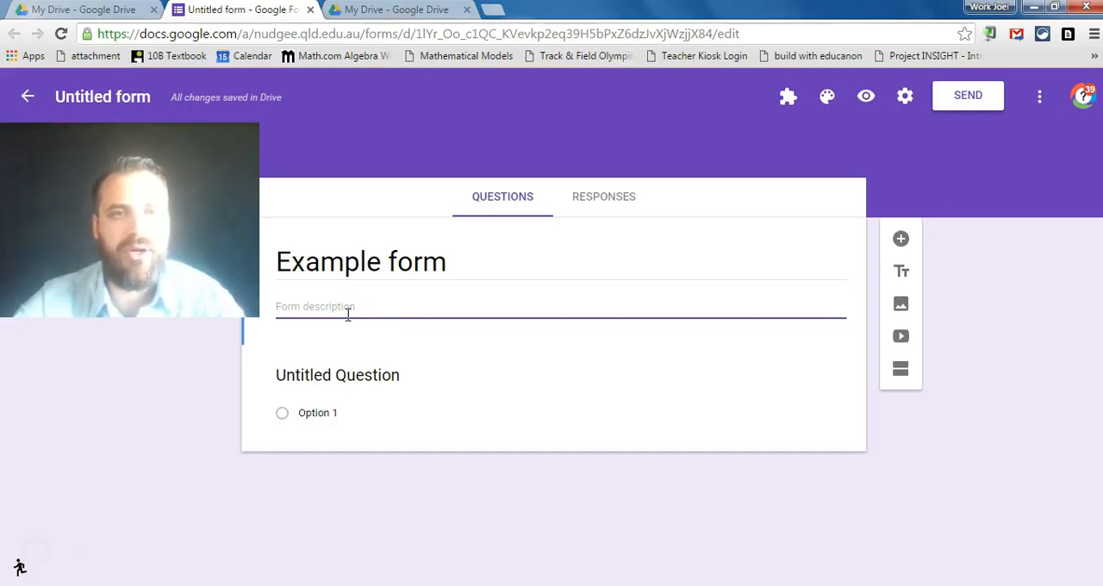
- Title the first question "Term 1 reflection" and set its answer type to Paragraph
left_click(327, 378)
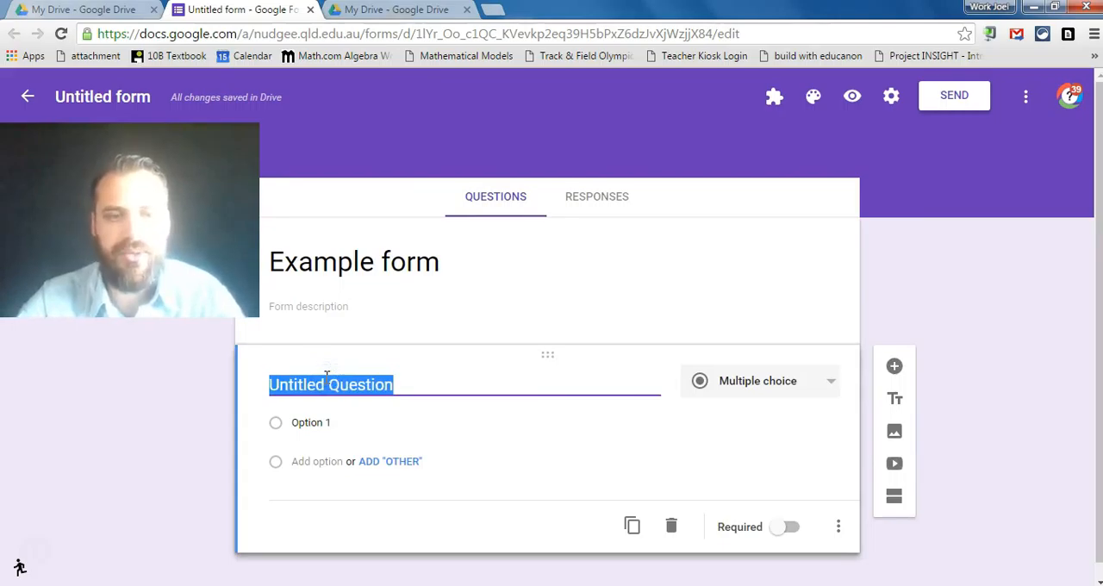
type("Term 1 reca")
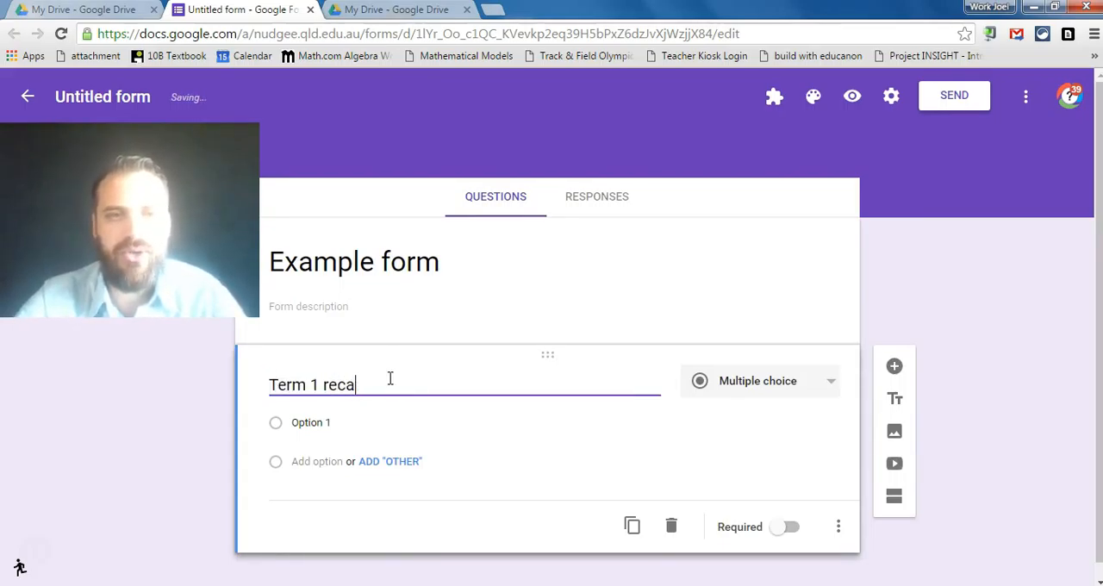
type("pflection")
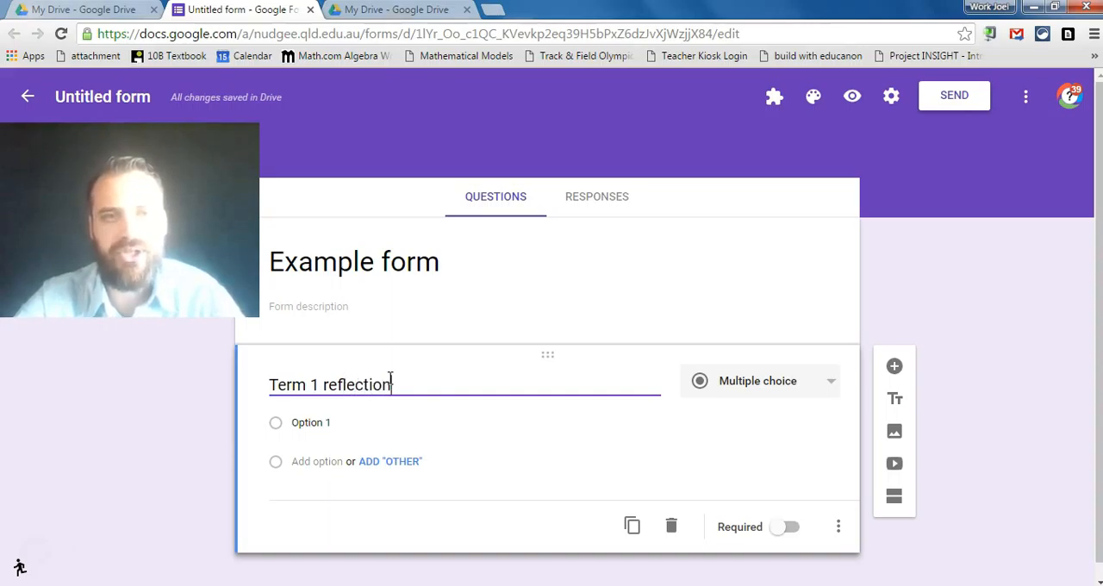
left_click(801, 376)
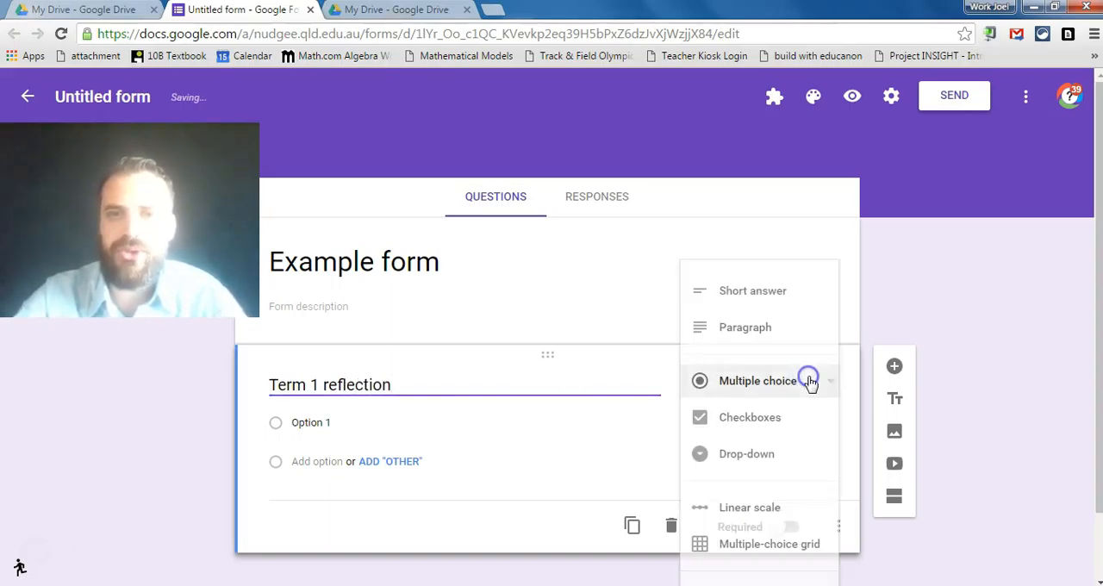
left_click(728, 327)
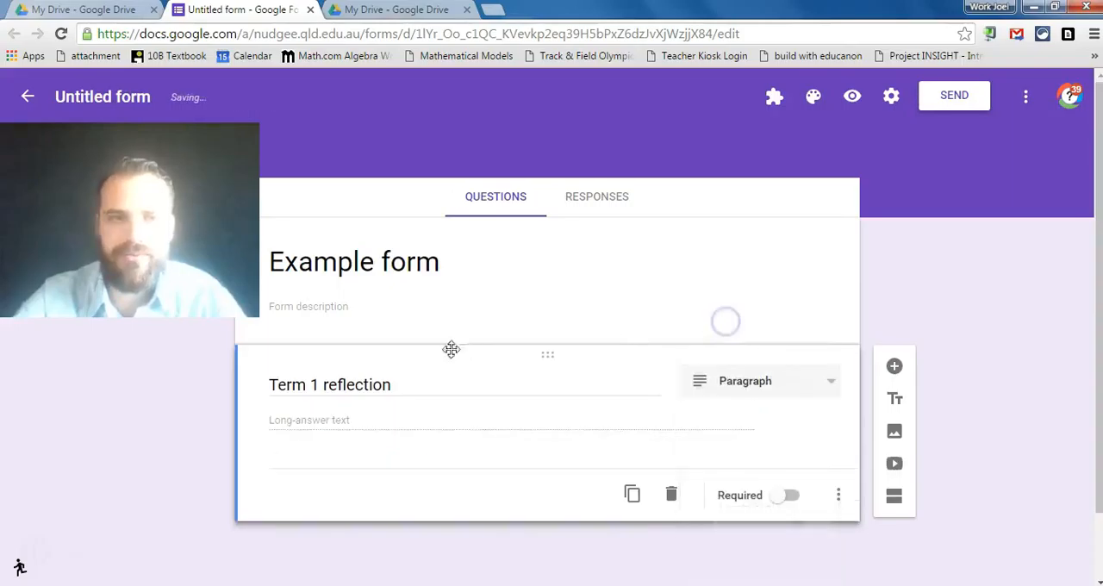
- Append ". How do you think you did in term 1. What can you improve for term 2" to the reflection question and make it required
left_click(358, 422)
left_click(321, 424)
left_click(356, 419)
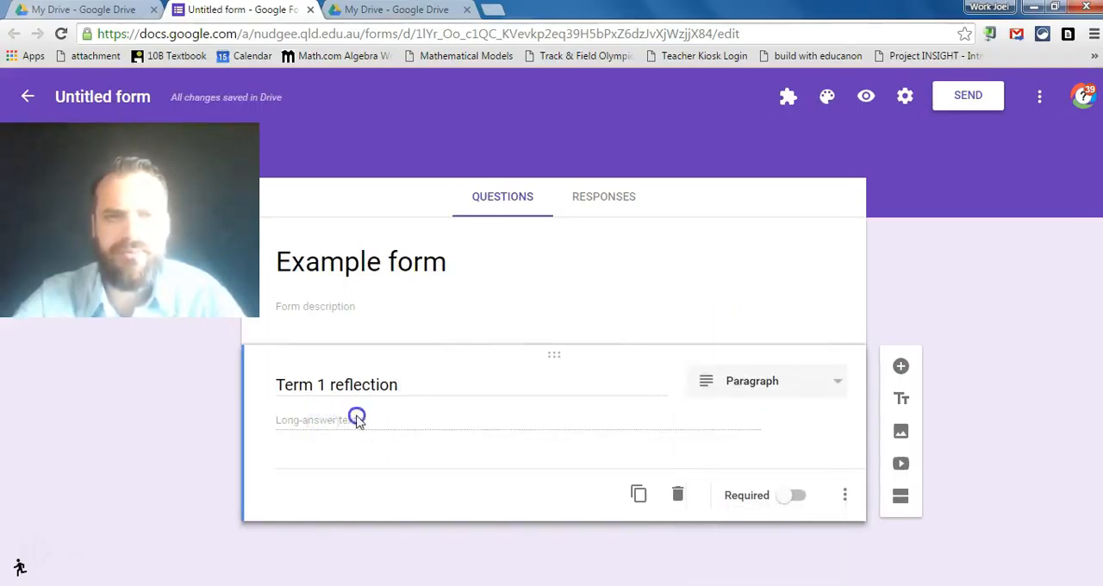
left_click(409, 387)
left_click(410, 387)
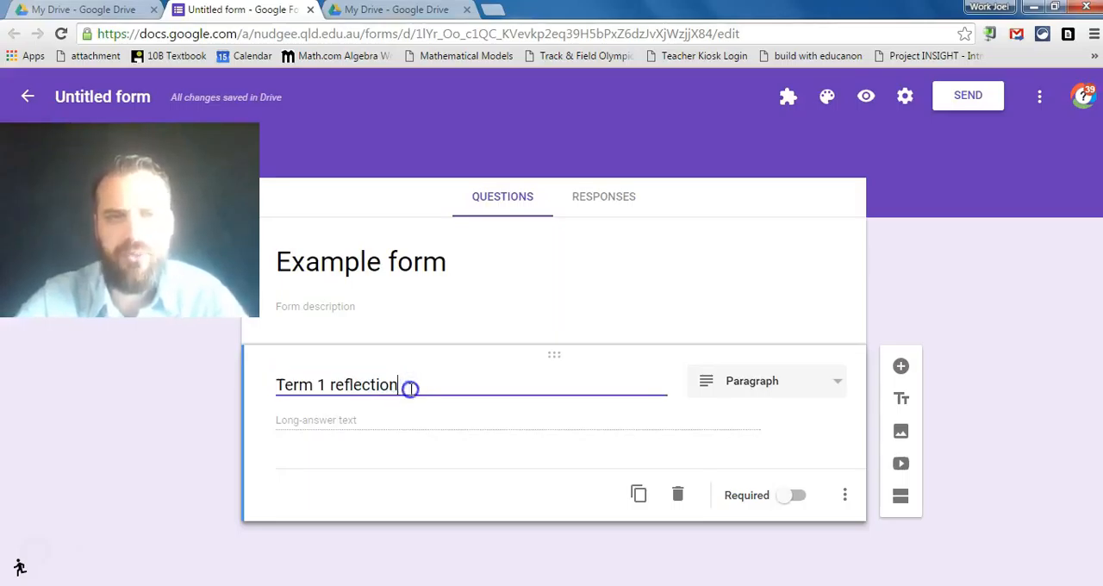
type(". How")
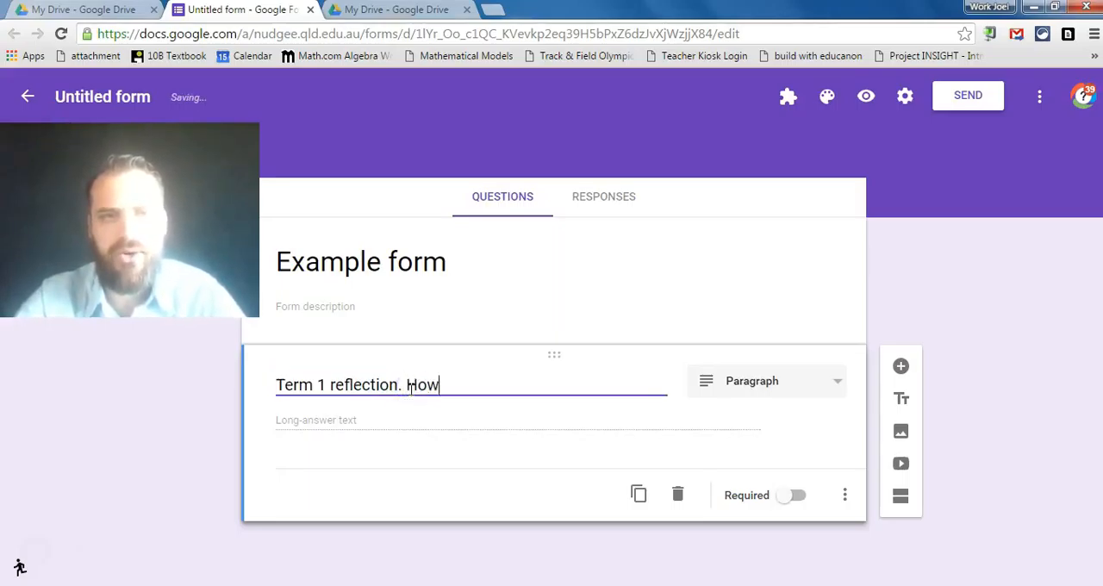
type(" do you think you did in term 1. ")
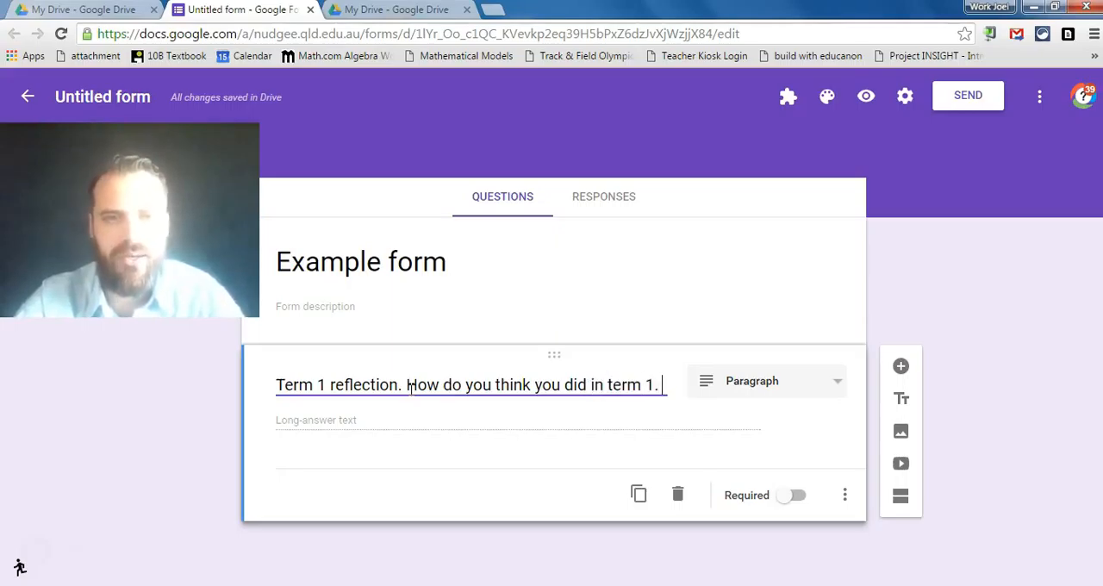
type("What can you improve for term 2")
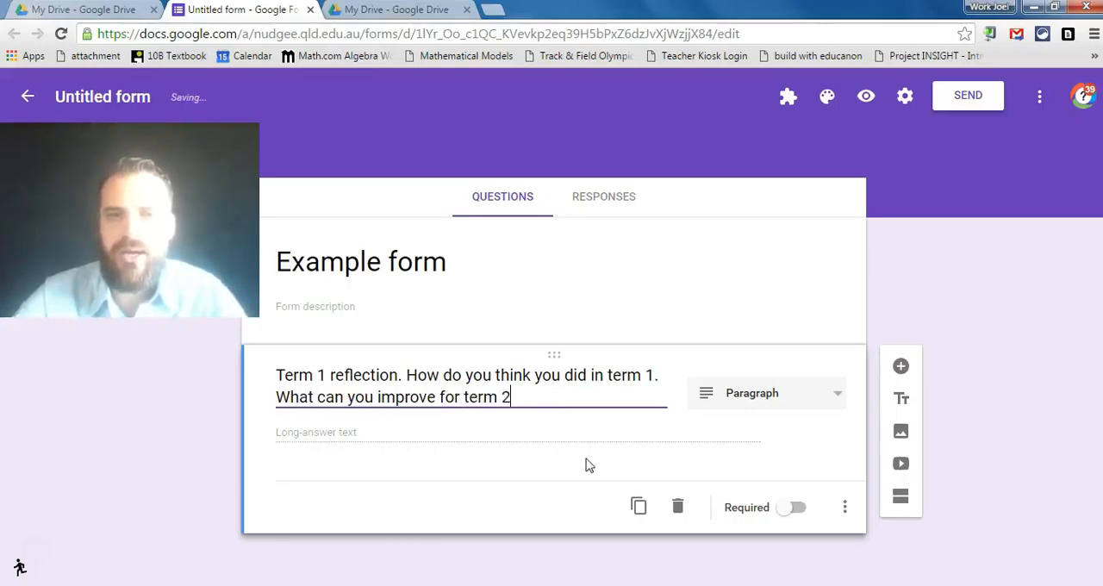
left_click(785, 513)
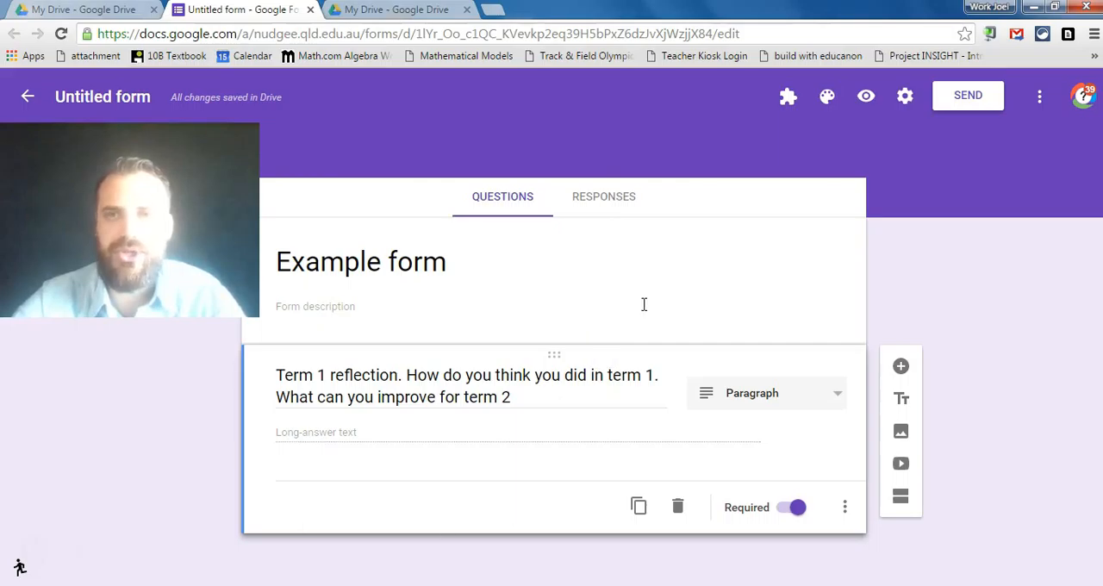
- Preview the form as respondents see it and return to the editor
left_click(865, 97)
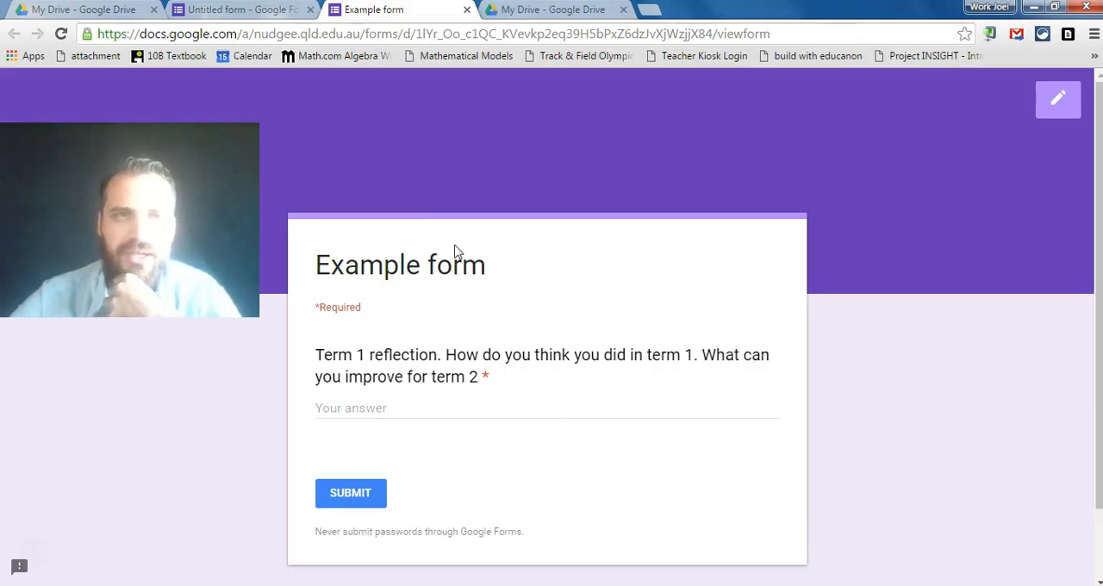
left_click(466, 10)
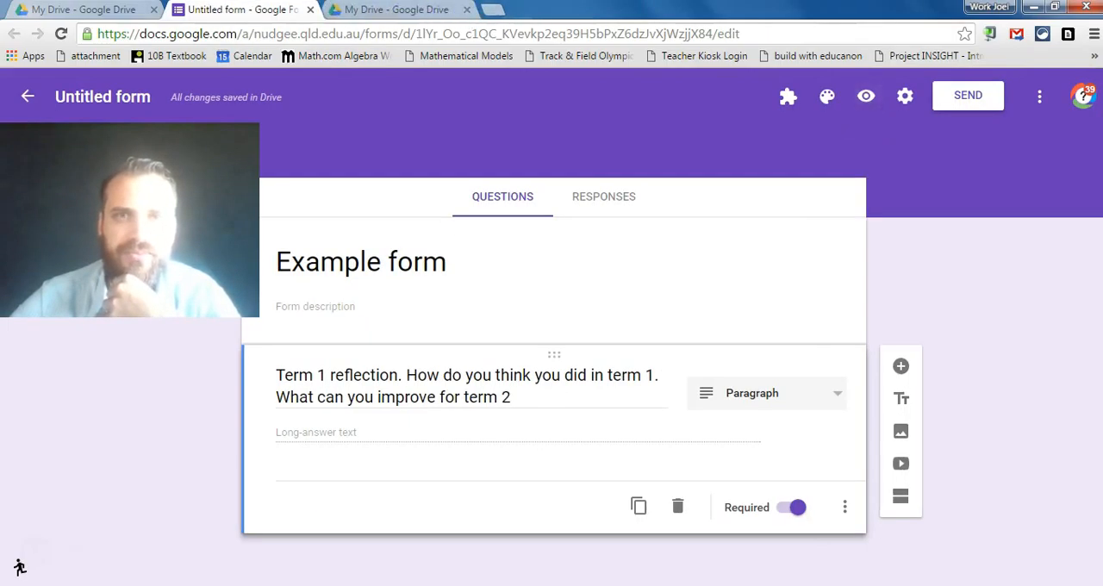
- Look up the "mab0a" class group as an email recipient for the form and close the send dialog without sending
left_click(958, 102)
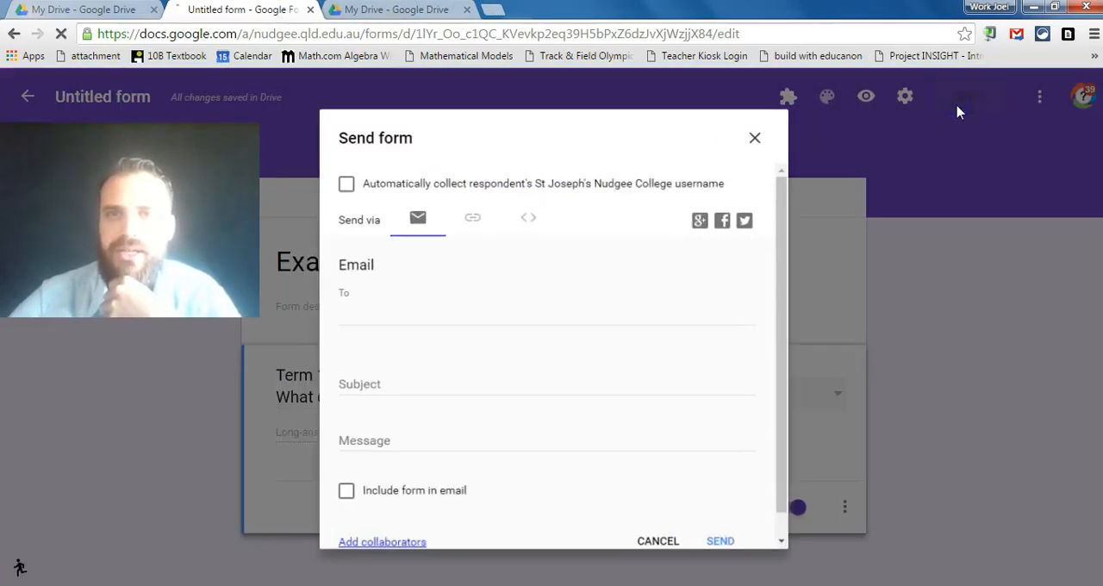
left_click(422, 320)
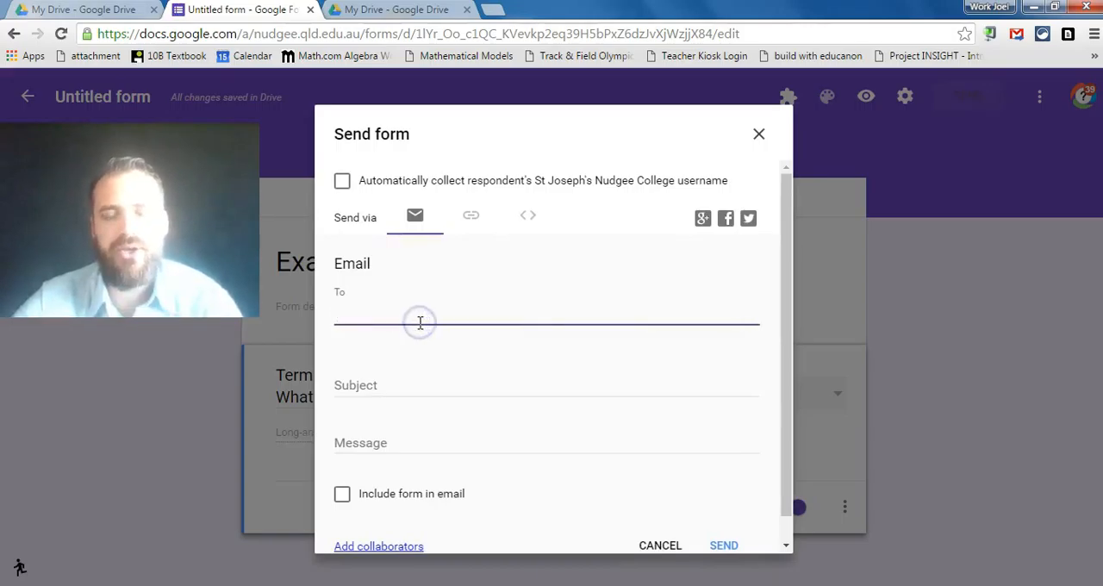
type("mab")
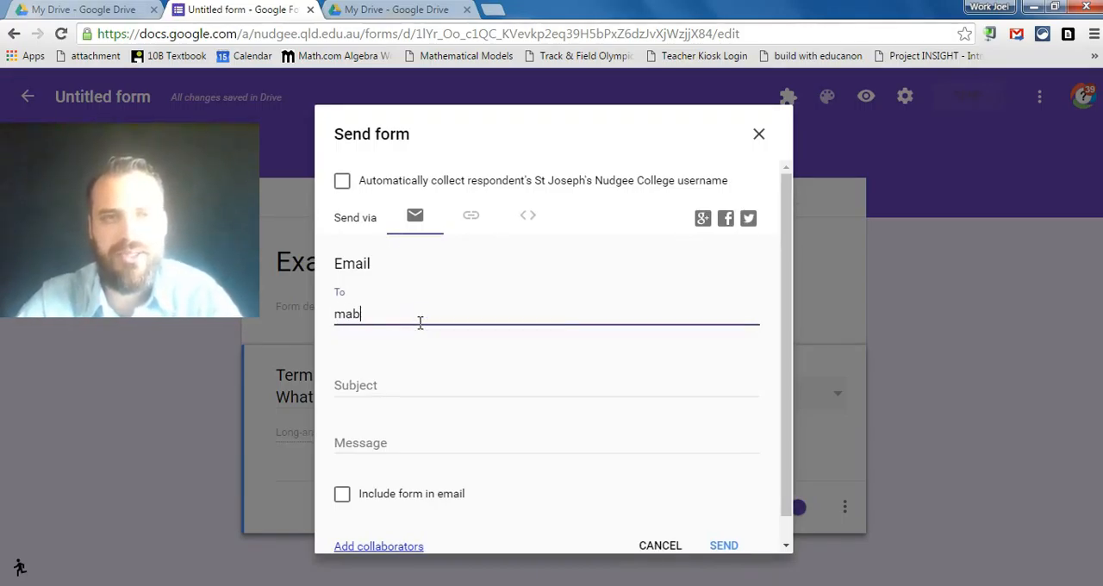
type("1b")
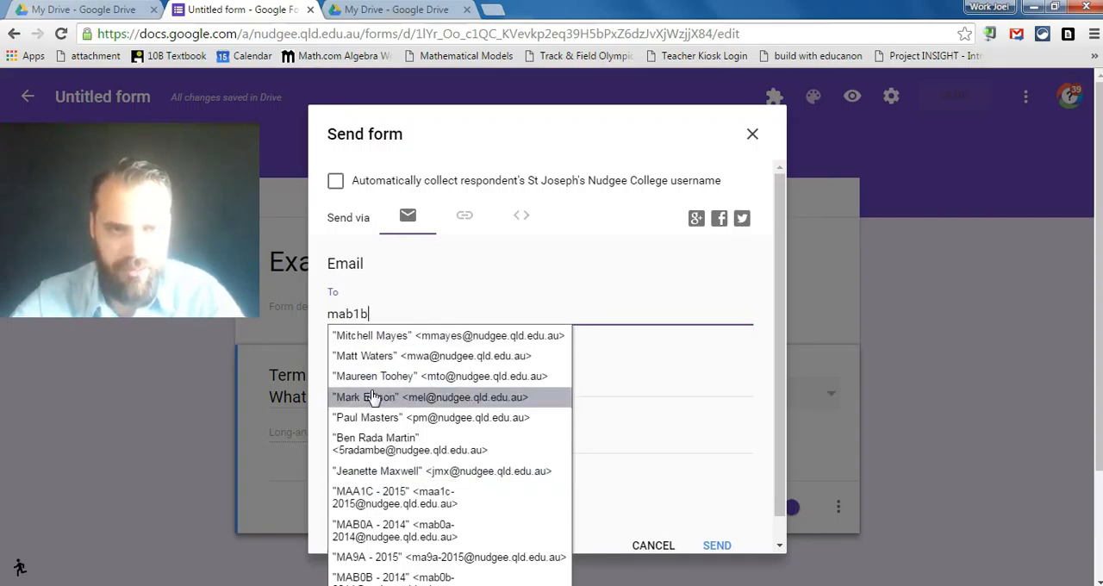
key("BackSpace")
key("BackSpace")
type("oa")
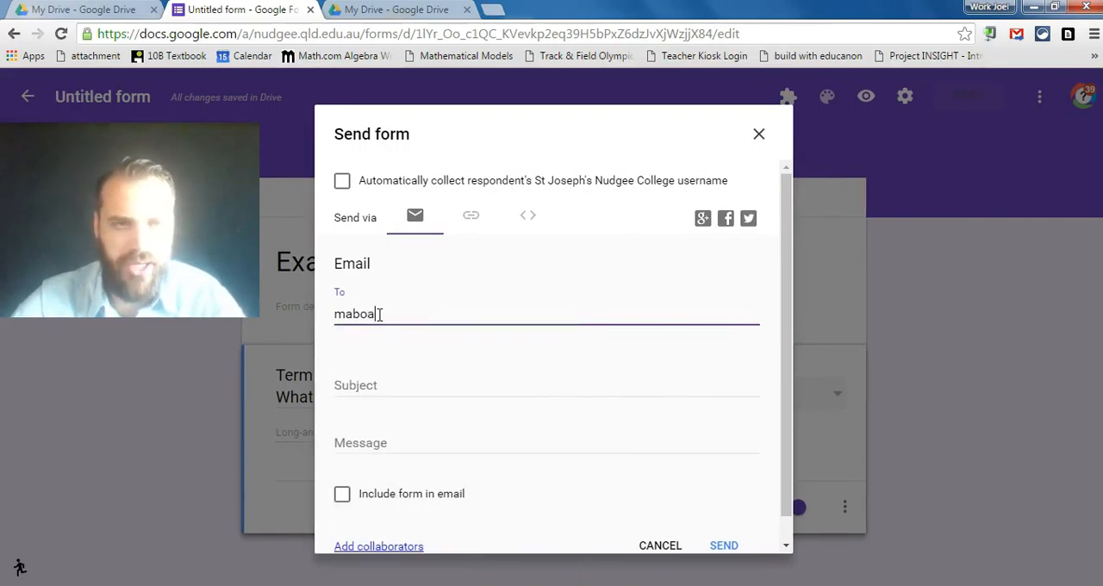
key("BackSpace")
key("BackSpace")
type("0a")
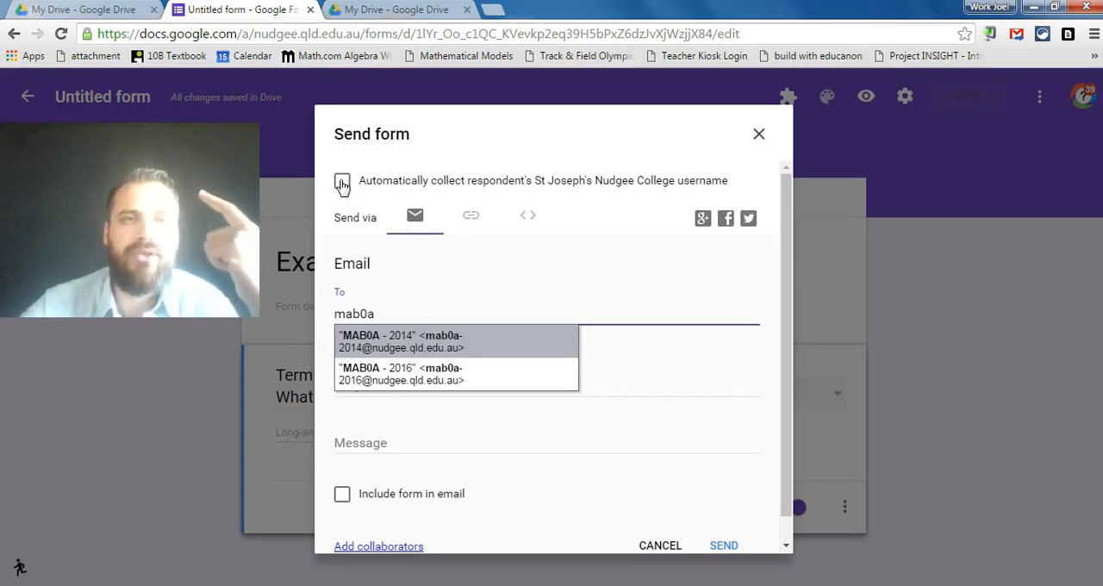
left_click(755, 136)
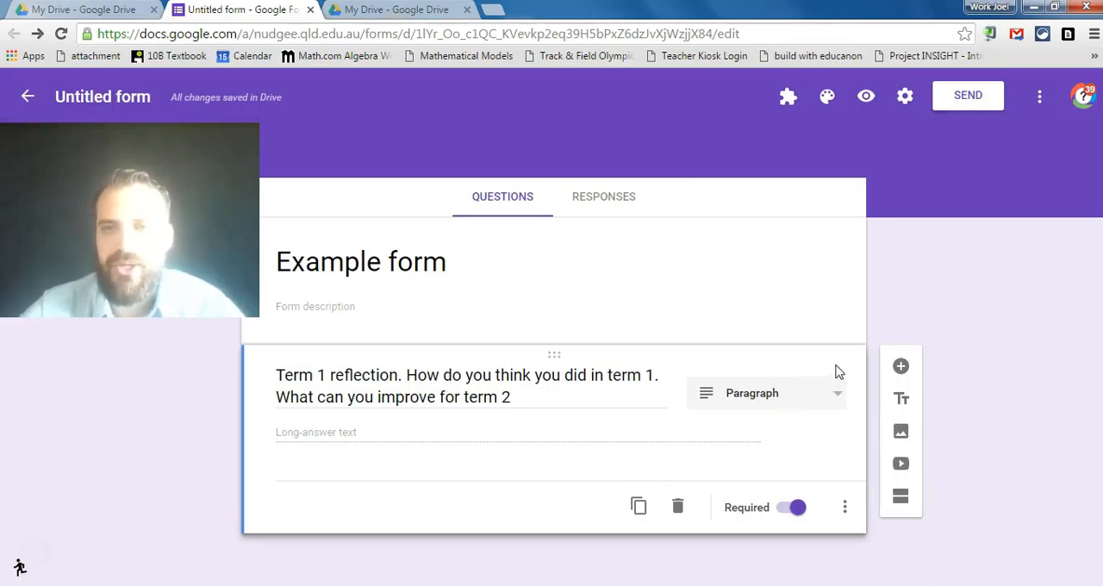
- Add a second question "What is your name?" with the Short answer type
left_click(901, 369)
type("What is you e")
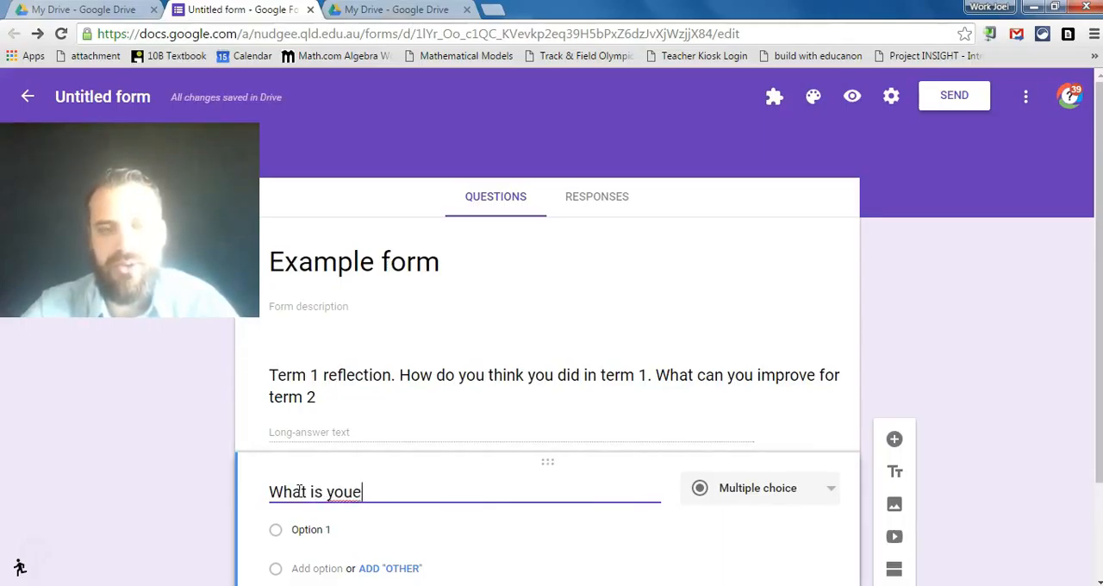
key("BackSpace")
type("r name?")
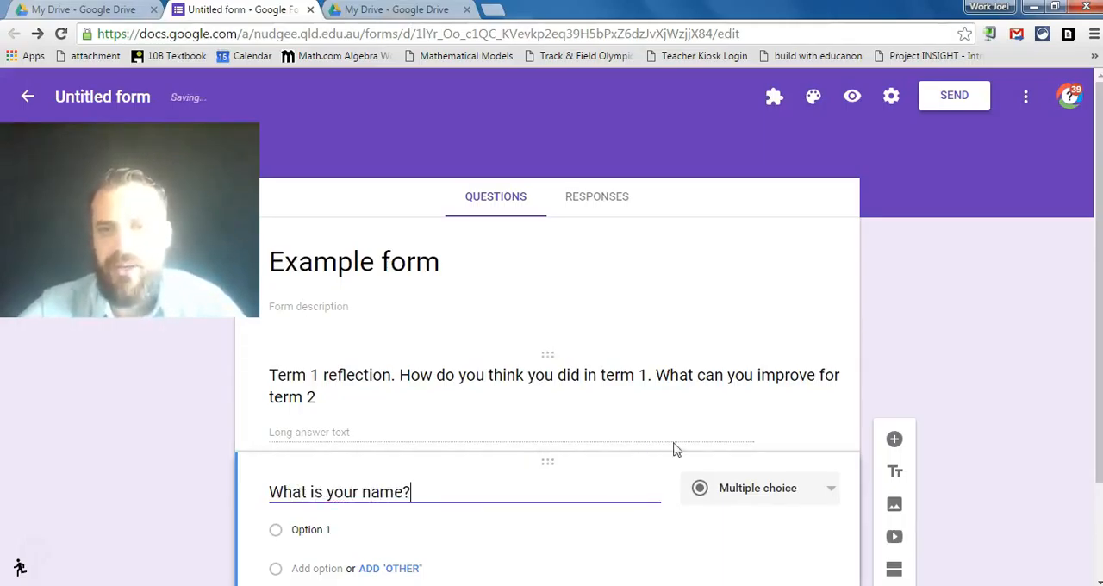
left_click(838, 488)
left_click(760, 403)
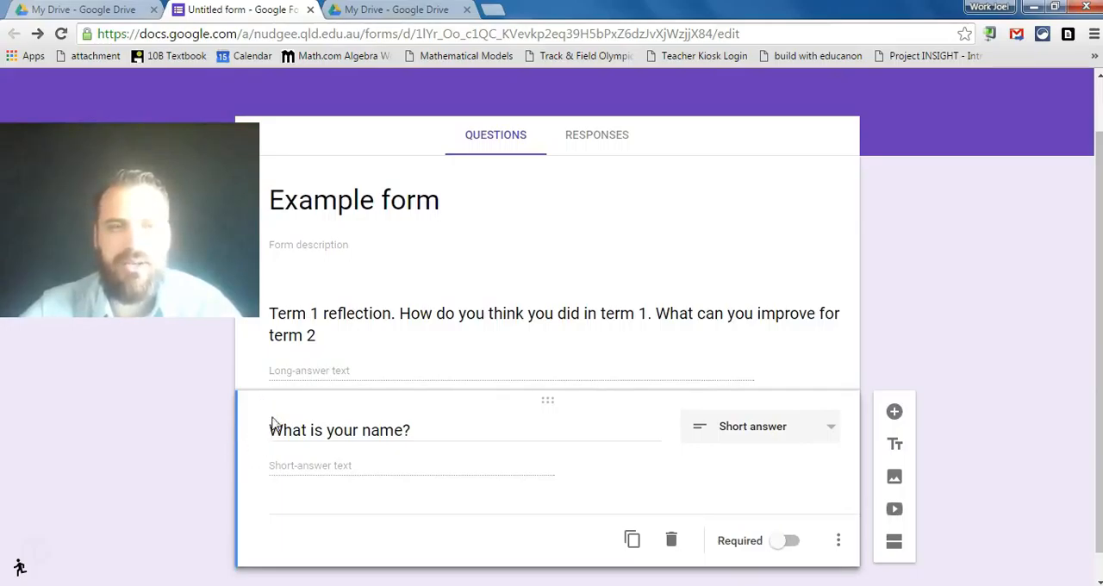
- Move the "What is your name?" question above the Term 1 reflection question
left_click_drag(257, 404, 332, 262)
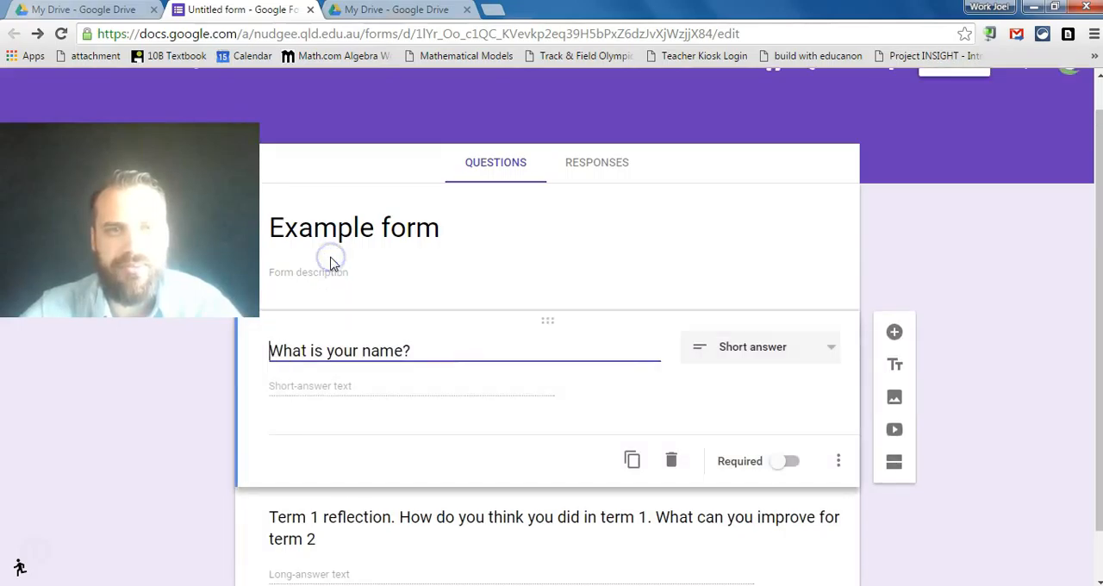
scroll(1098, 289, "down", 1)
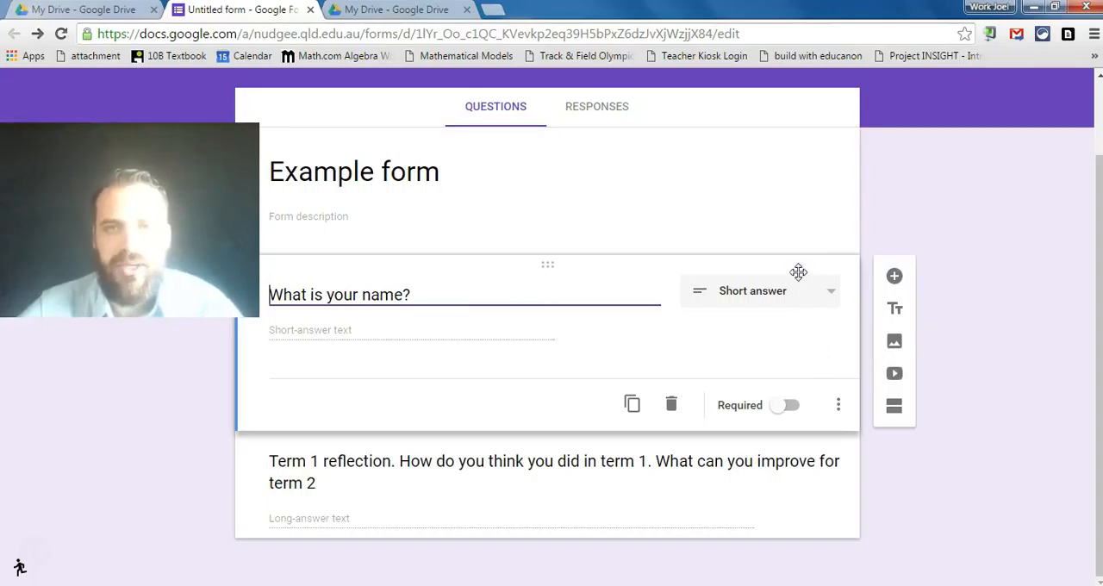
left_click(926, 210)
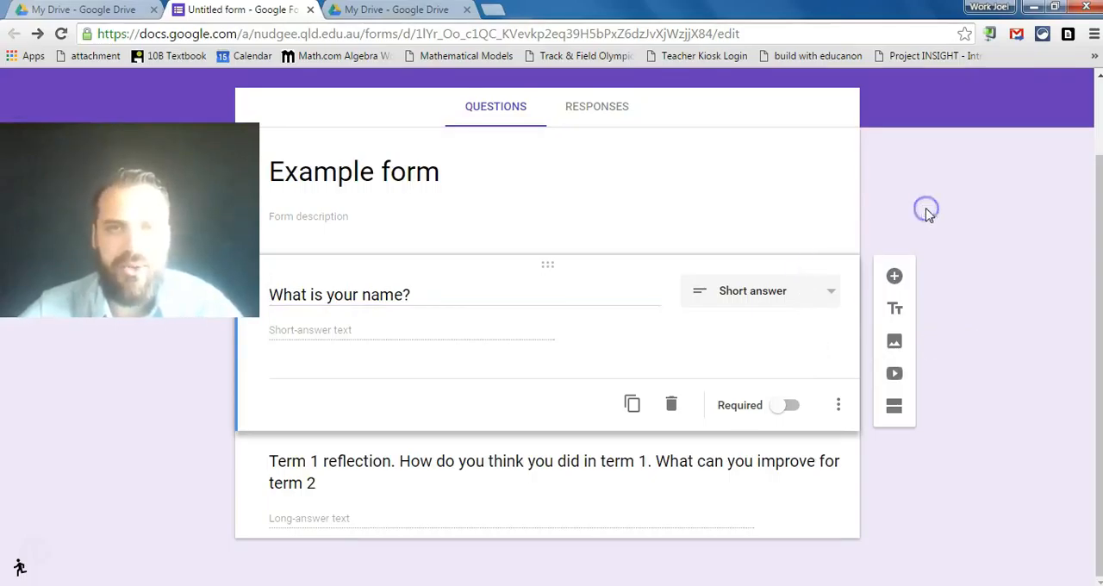
- Add a new question below "What is your name?" and look through the available question types
left_click(893, 278)
left_click_drag(245, 390, 239, 511)
left_click_drag(1097, 296, 798, 340)
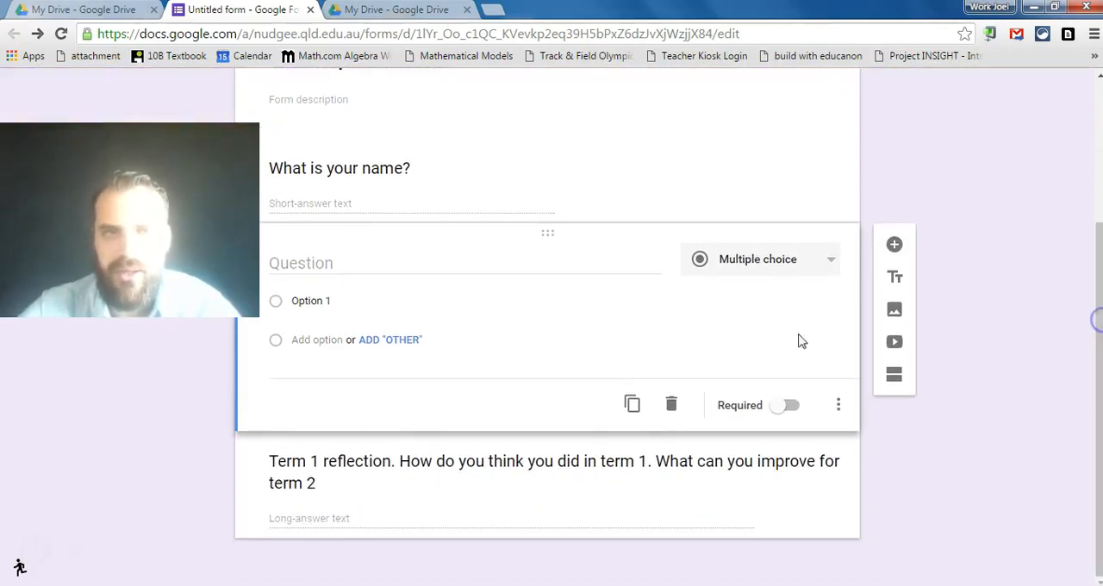
left_click(380, 264)
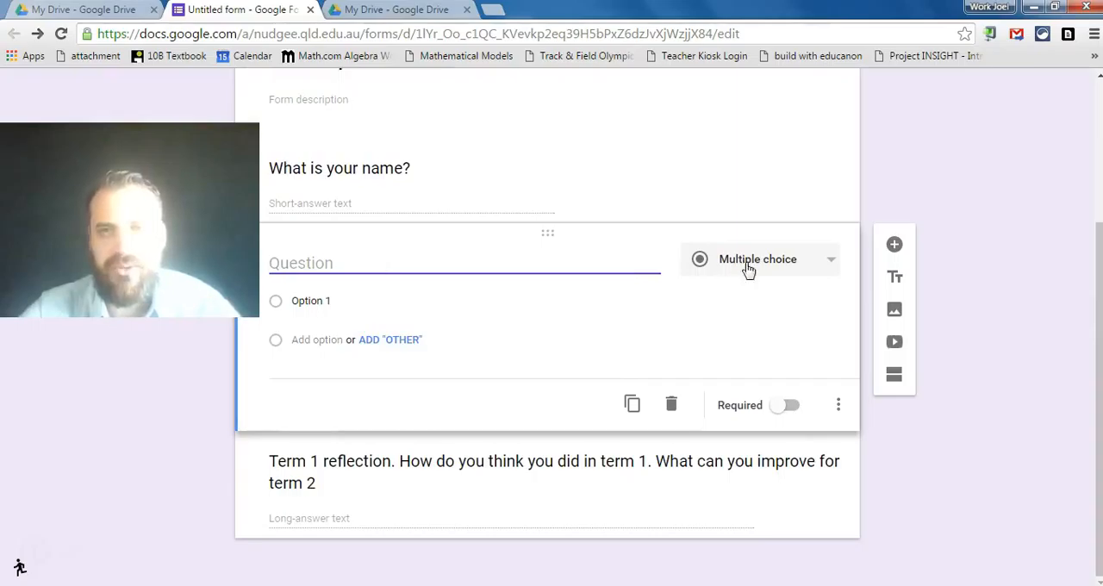
left_click(818, 262)
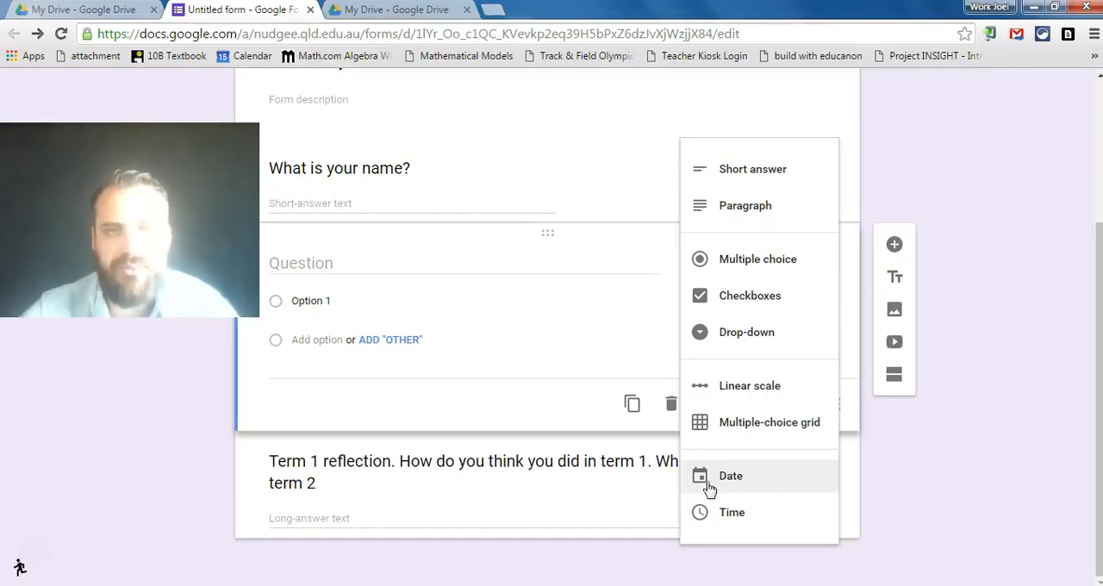
left_click(315, 271)
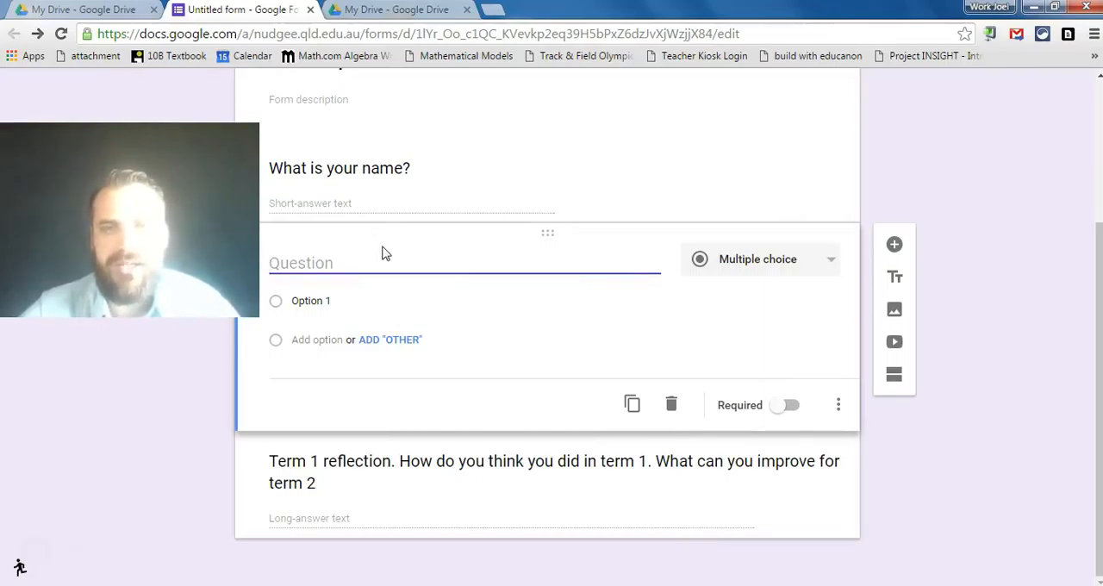
- Title the new question "When is your birthday?" and set its answer type to Date
left_click(789, 410)
left_click(791, 410)
type("birthday?")
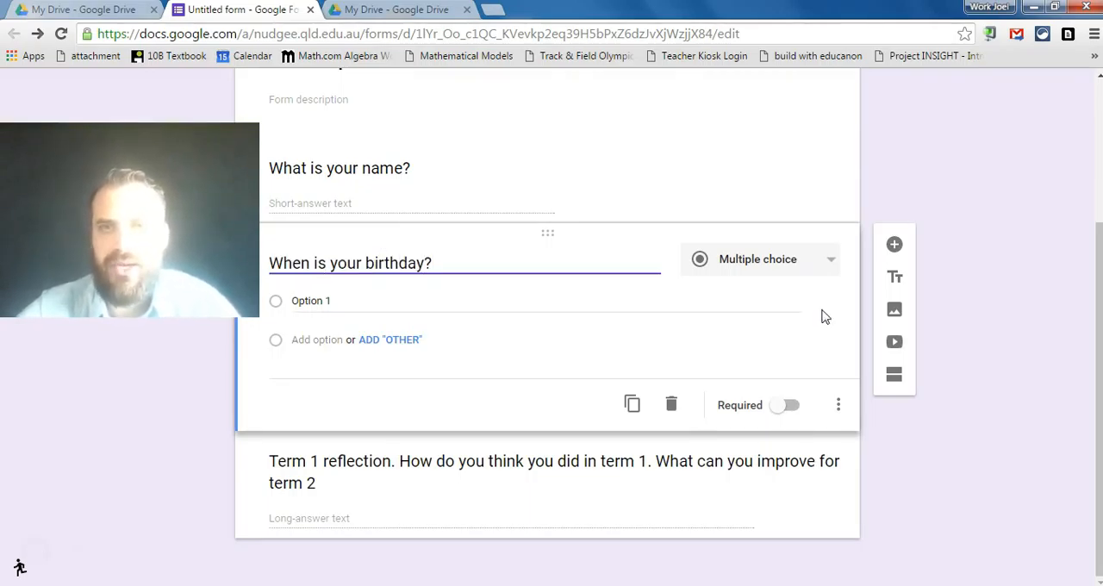
left_click(831, 258)
left_click(744, 482)
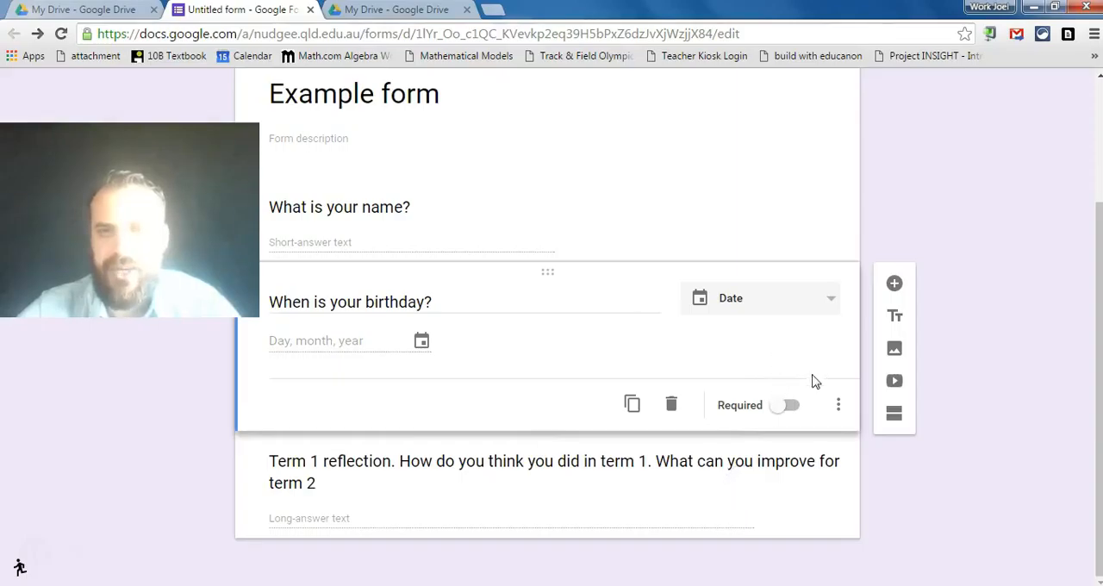
left_click(238, 465)
left_click(571, 322)
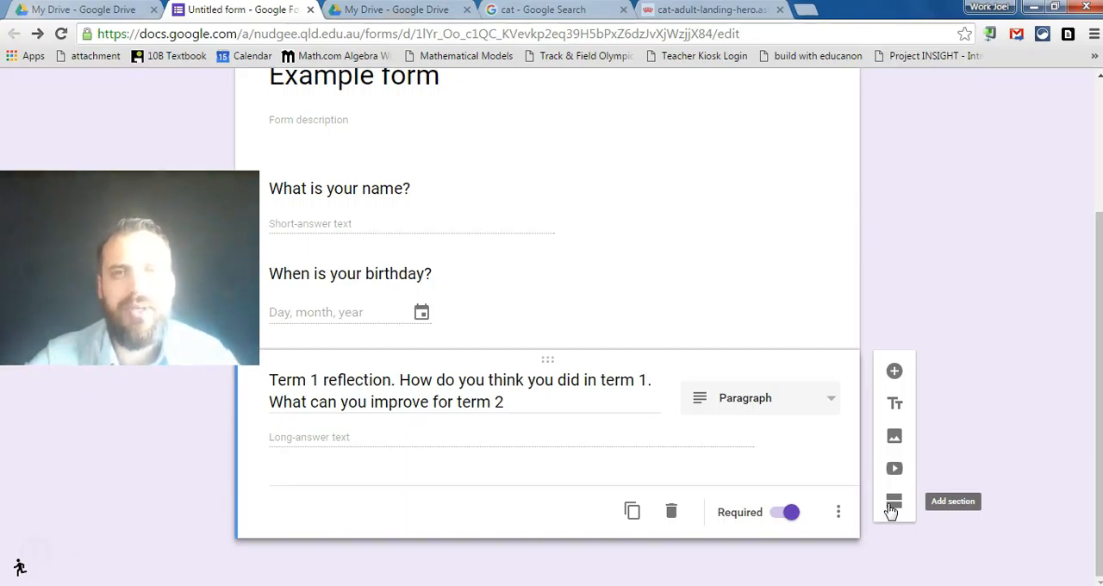
- Create a new spreadsheet named "Term 1 recap responses" as the destination for the form's responses
left_click_drag(1099, 413, 1099, 280)
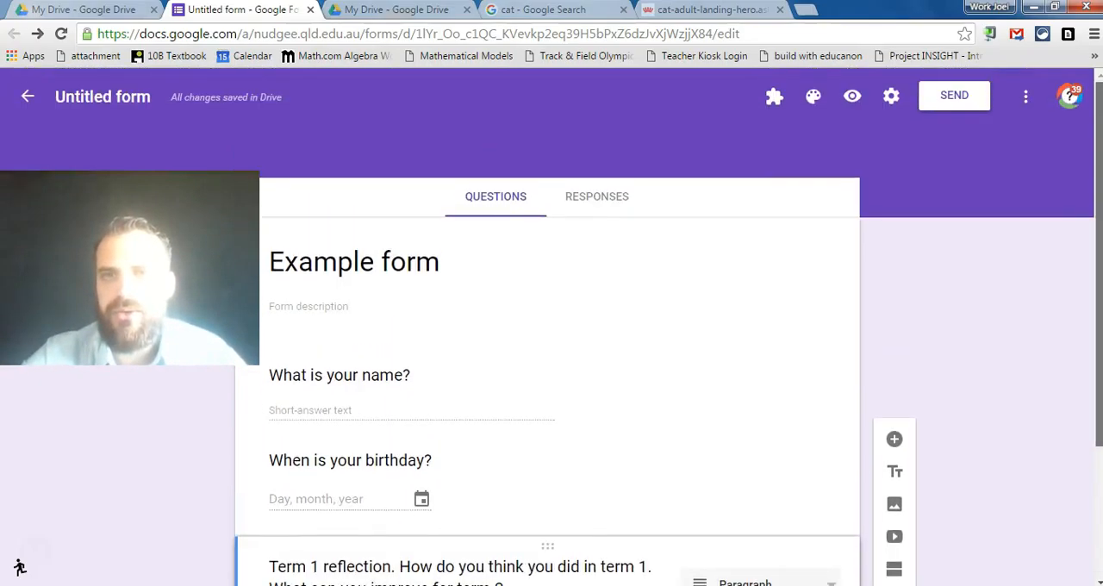
left_click(596, 200)
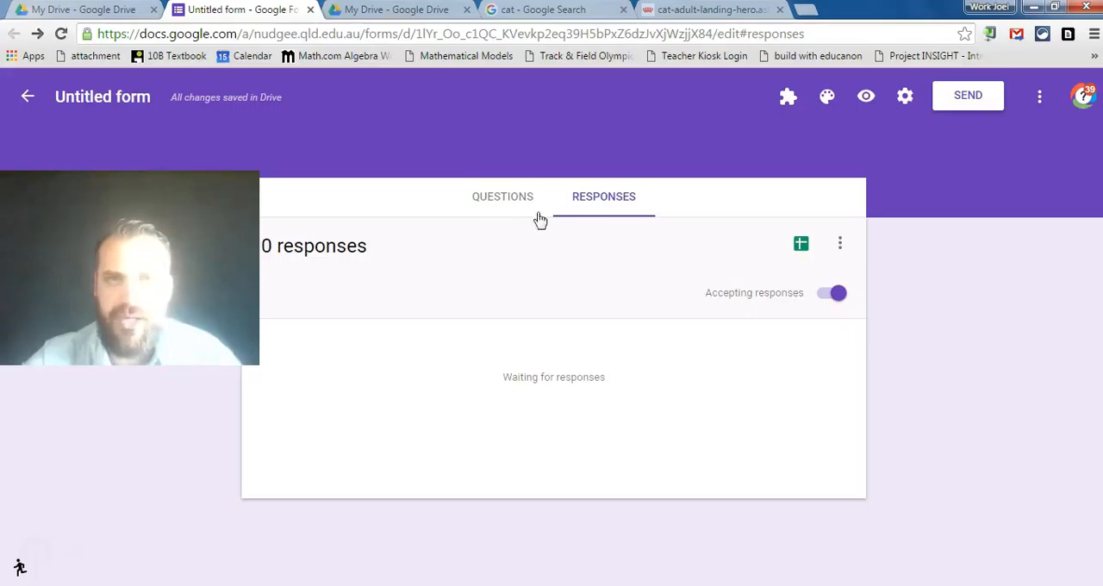
left_click(800, 249)
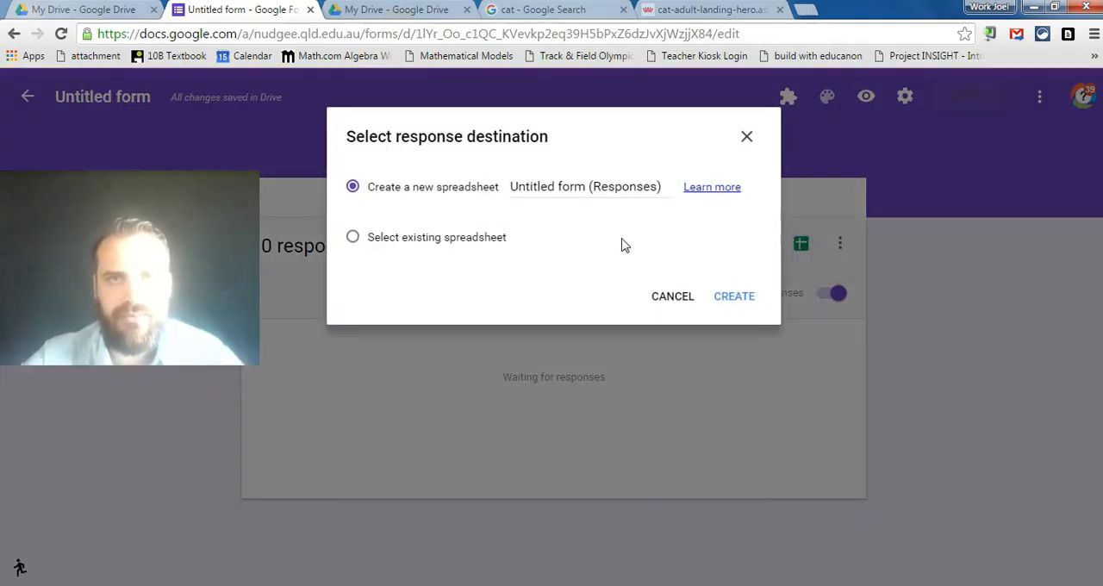
left_click(616, 186)
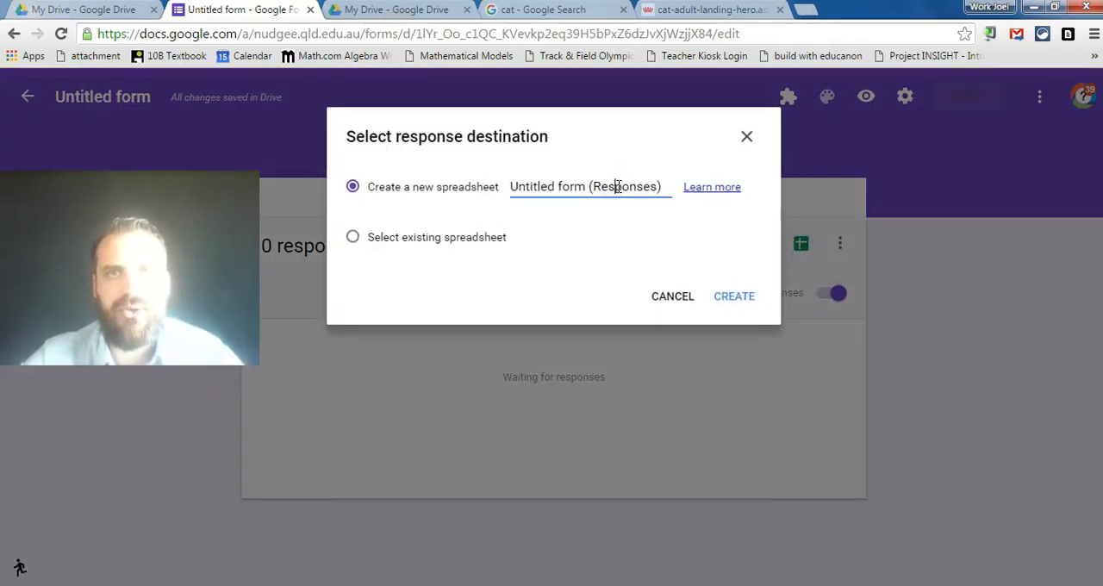
left_click_drag(661, 186, 504, 197)
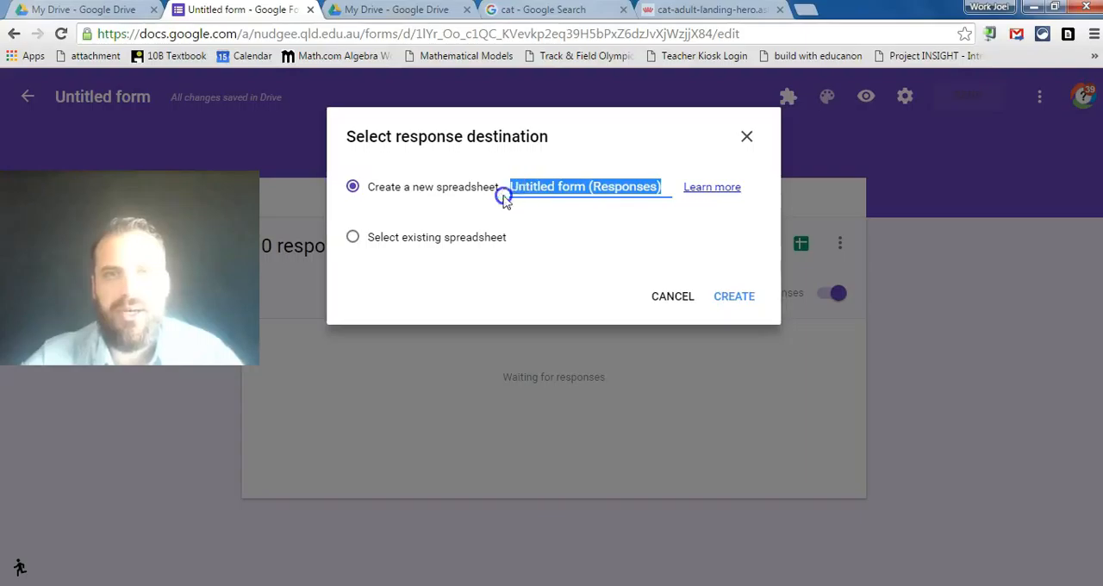
type("Term 1 recap responses")
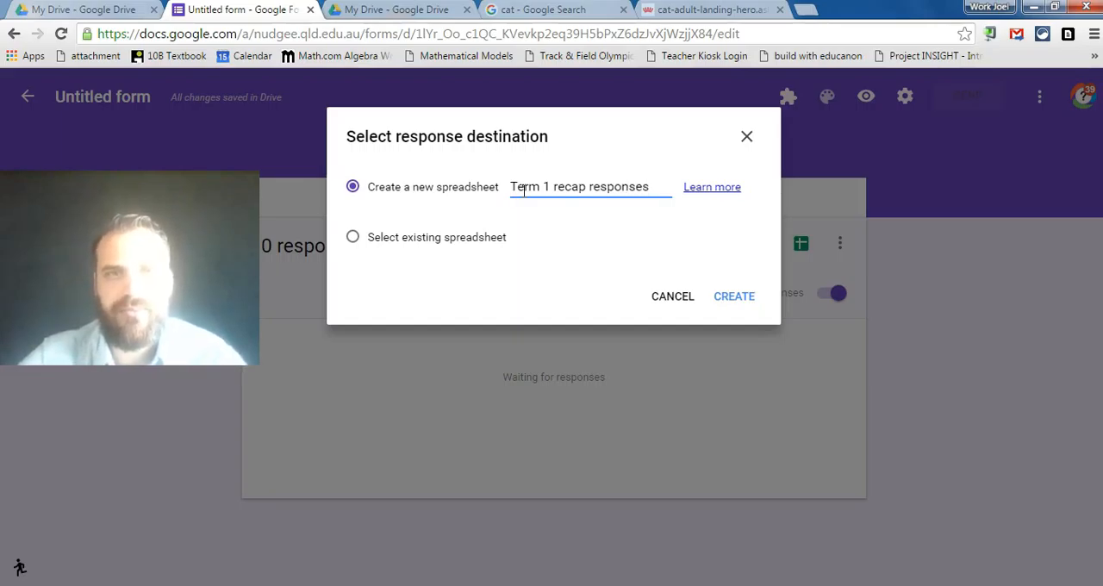
left_click(744, 297)
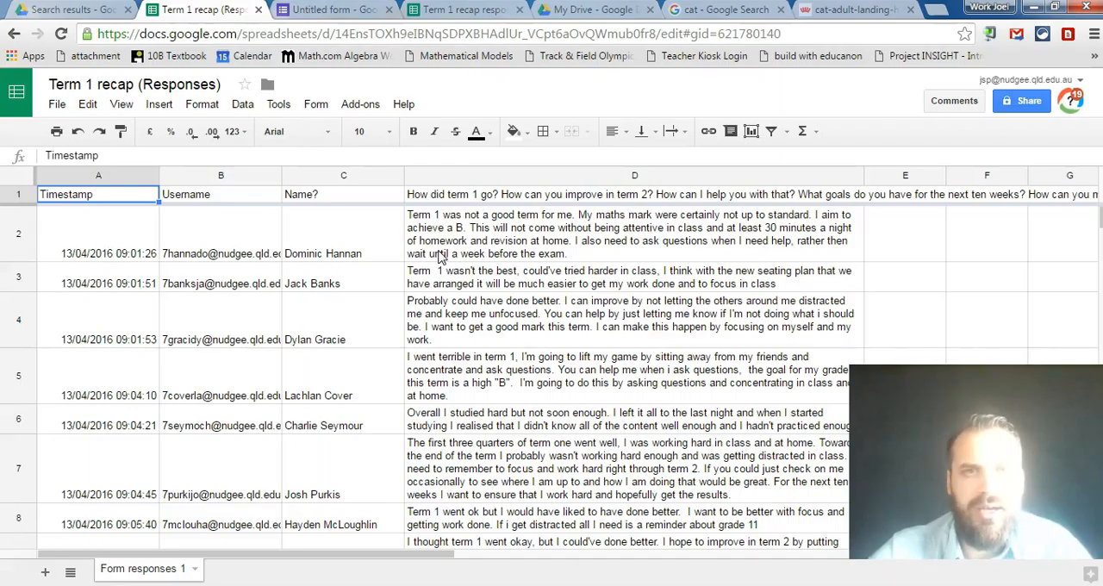
- Examine the student answers in the existing "Term 1 recap (Responses)" spreadsheet and compare it with the new form's responses page
left_click(491, 243)
left_click(479, 276)
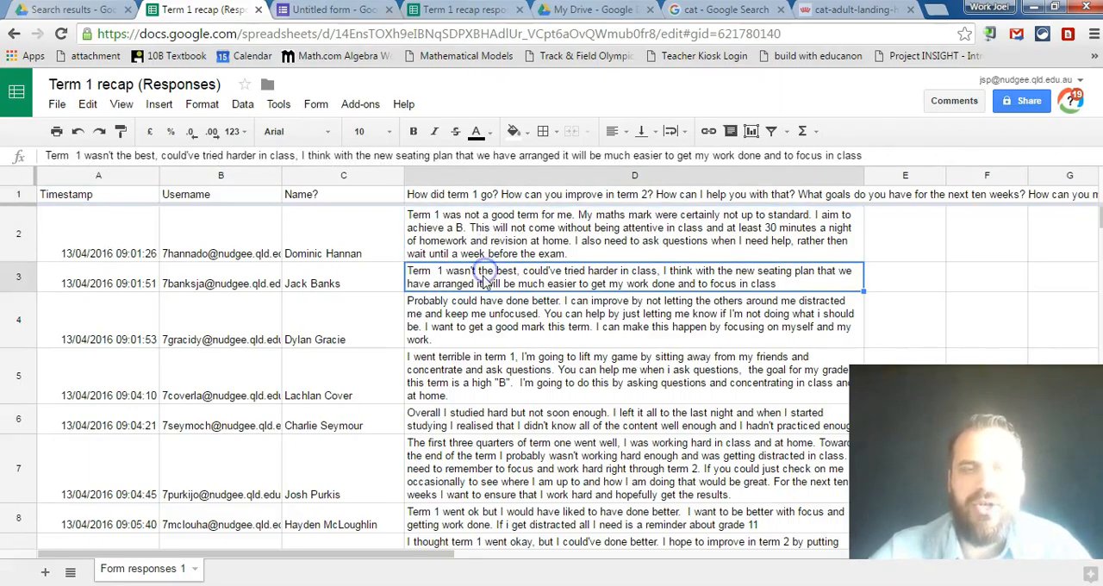
left_click(474, 303)
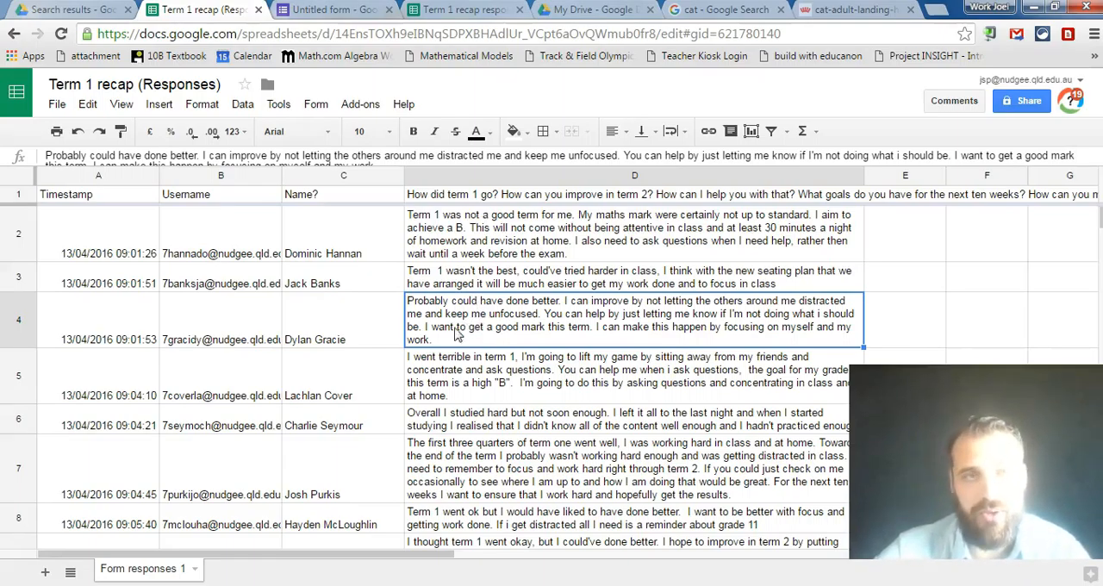
left_click(326, 9)
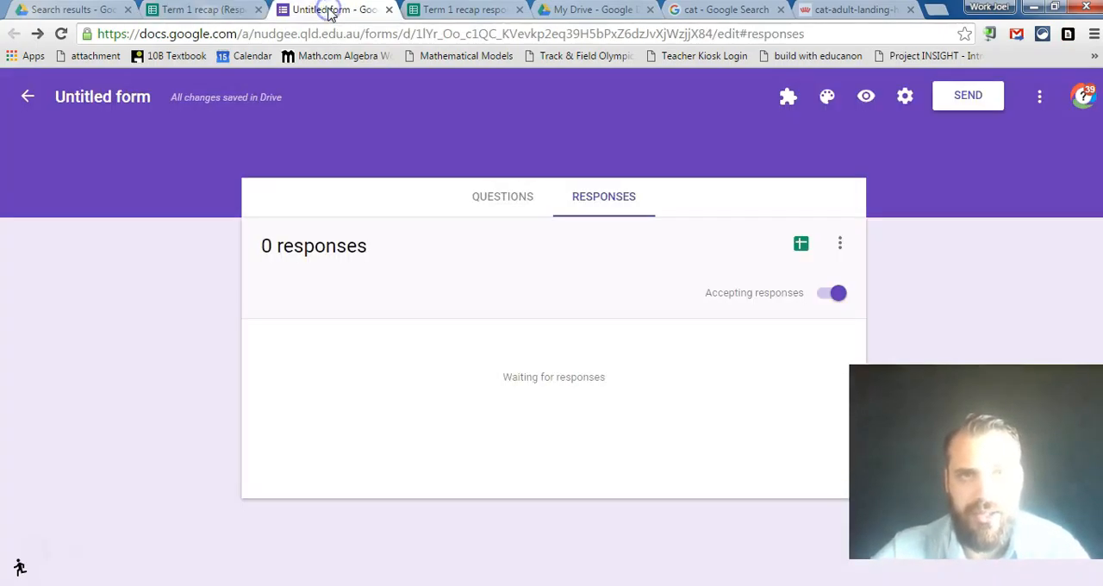
left_click(185, 11)
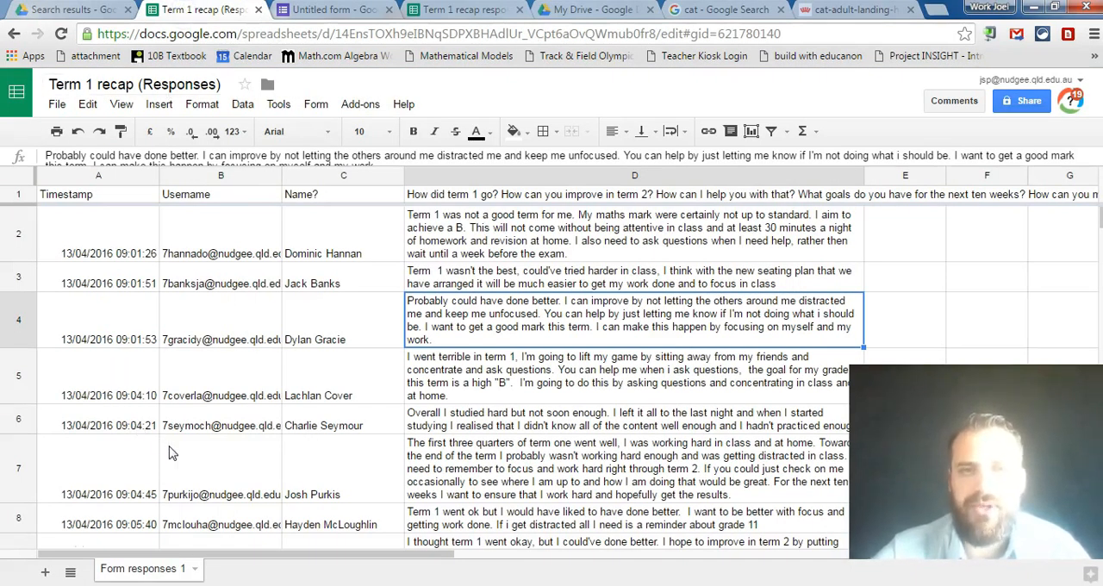
left_click(314, 9)
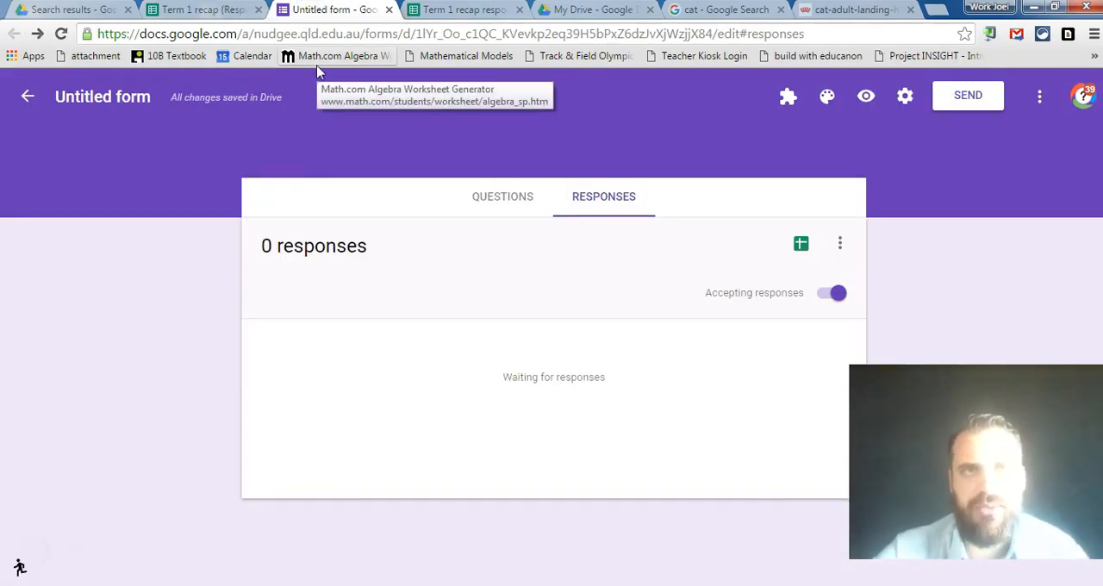
left_click(203, 11)
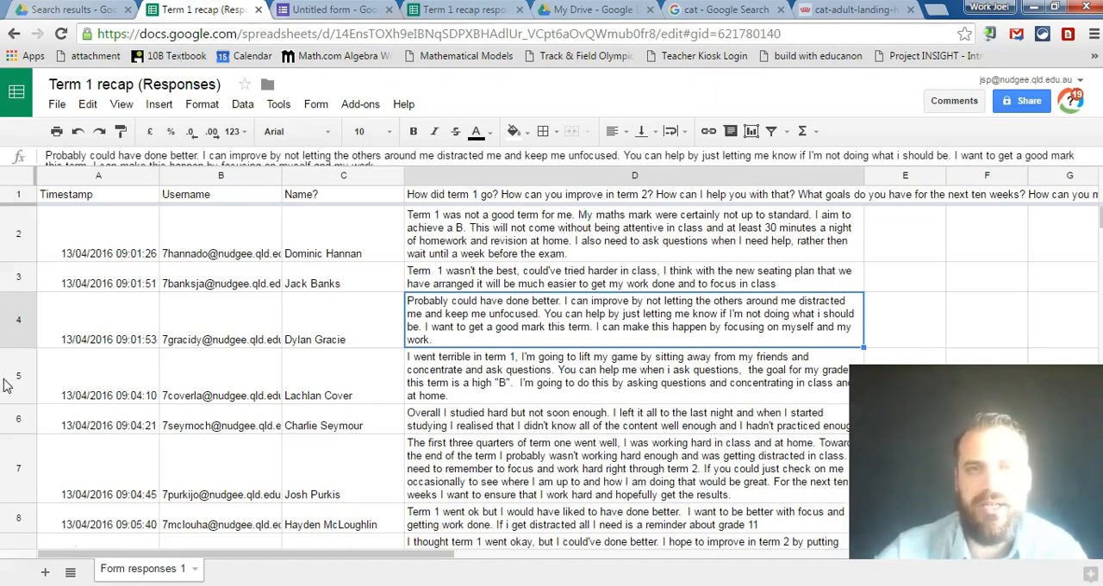